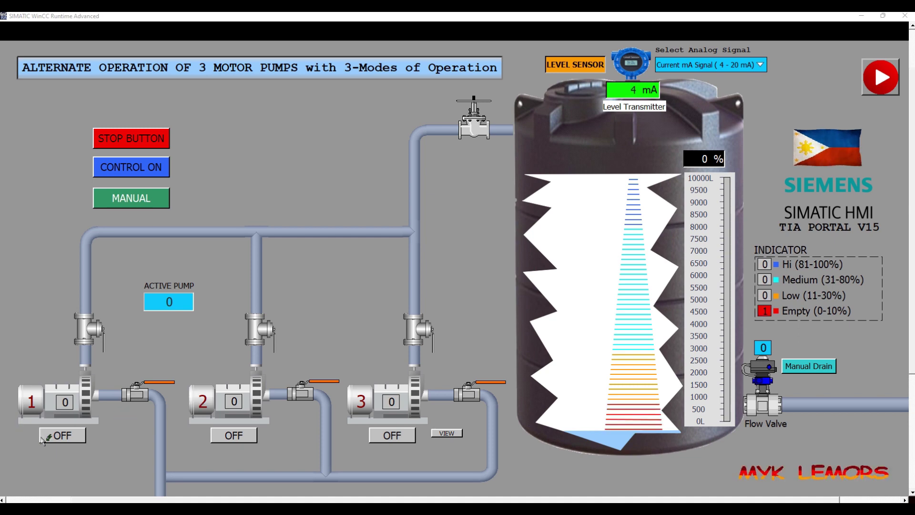
- Start pump 1, hand operation over to pump 2, and show pump 3's water pipe value readout
left_click(75, 438)
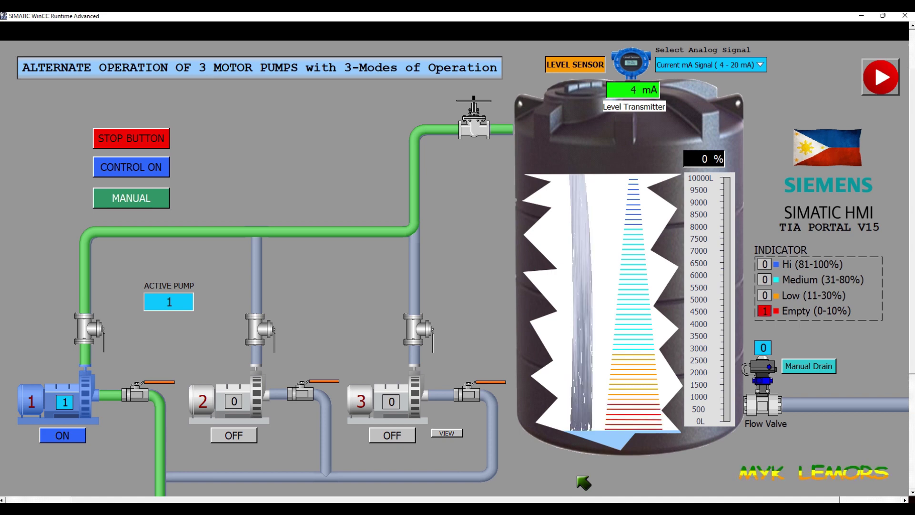
left_click(233, 435)
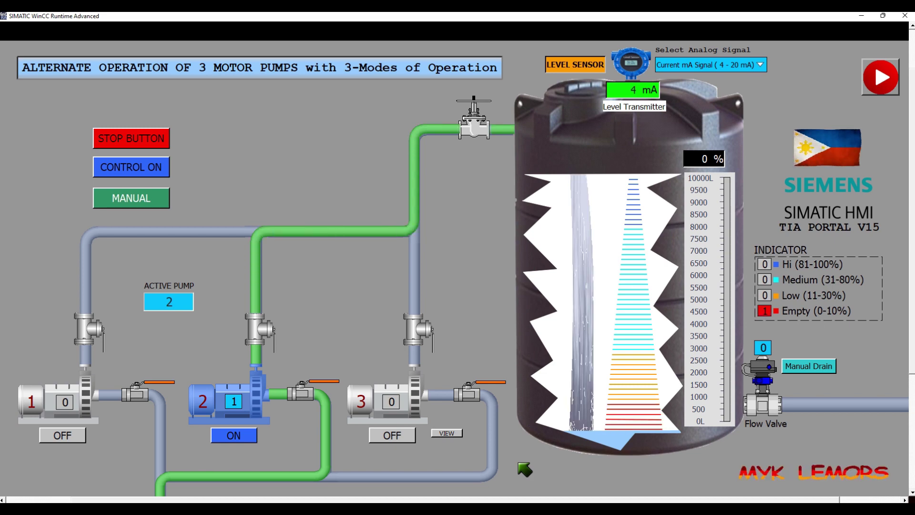
left_click(448, 434)
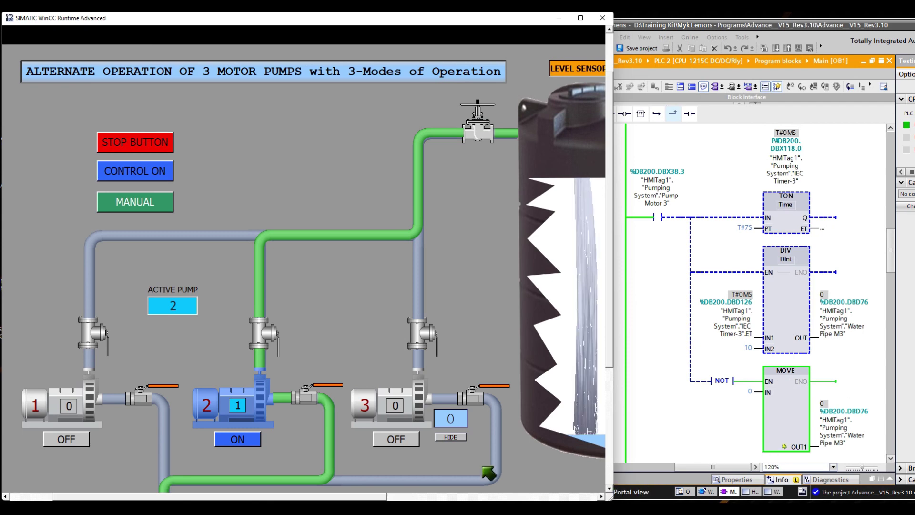
- Run pump 3, watch Water Pipe M3 reach 700 in the monitored OB1 DIV/MOVE network, then maximize the runtime
left_click(410, 439)
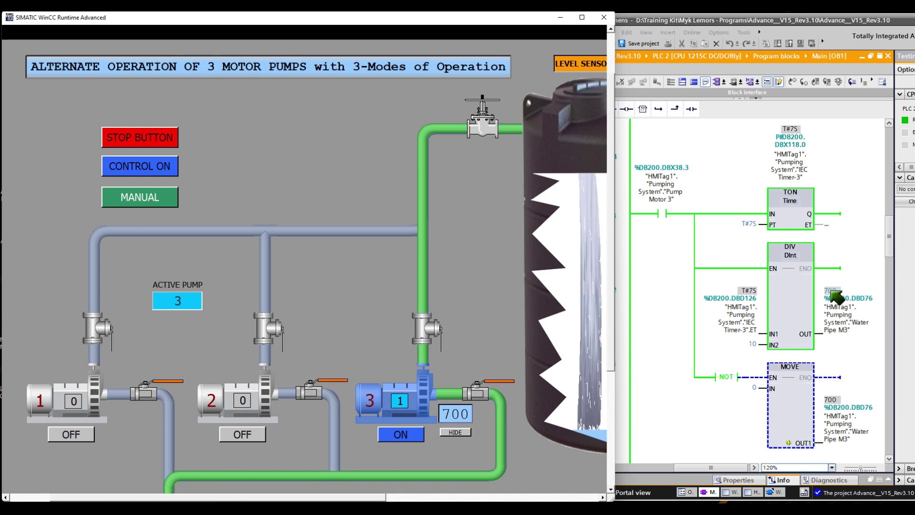
left_click(837, 298)
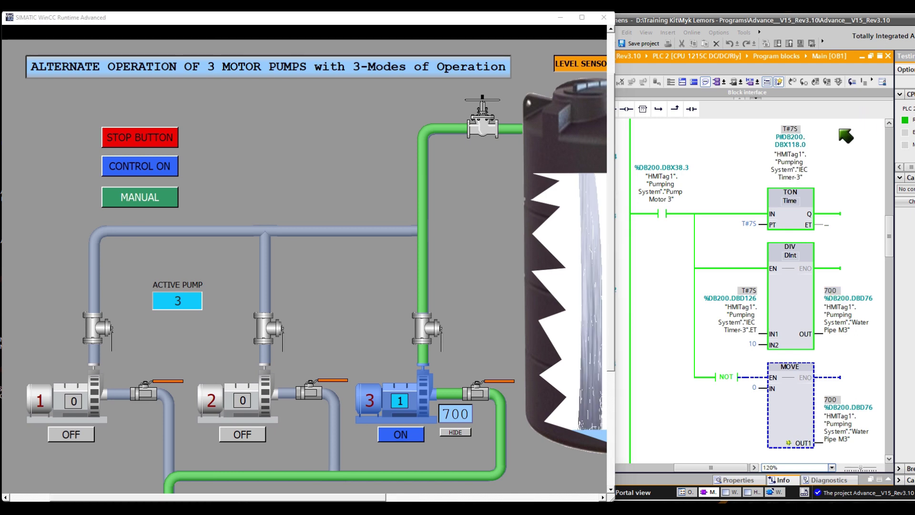
left_click(581, 19)
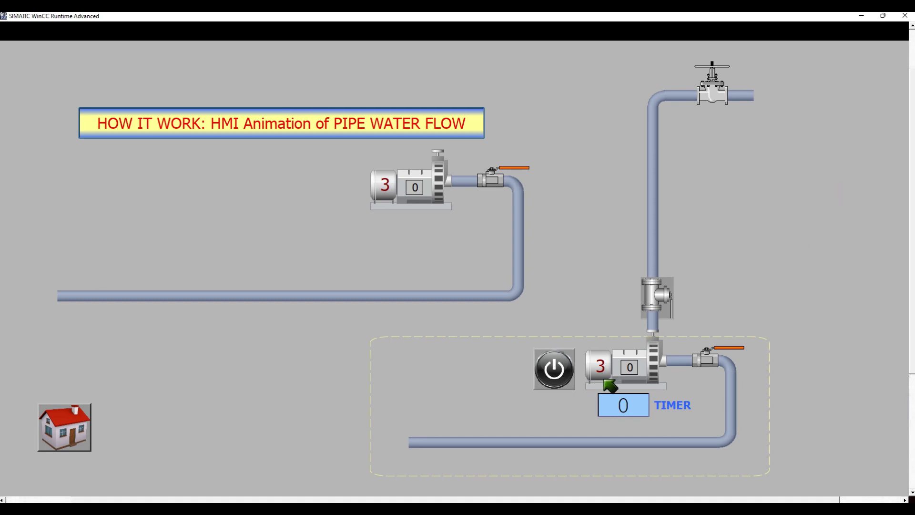
- Start, stop and restart the pipe water flow system with the power button, resetting the timer
left_click(550, 375)
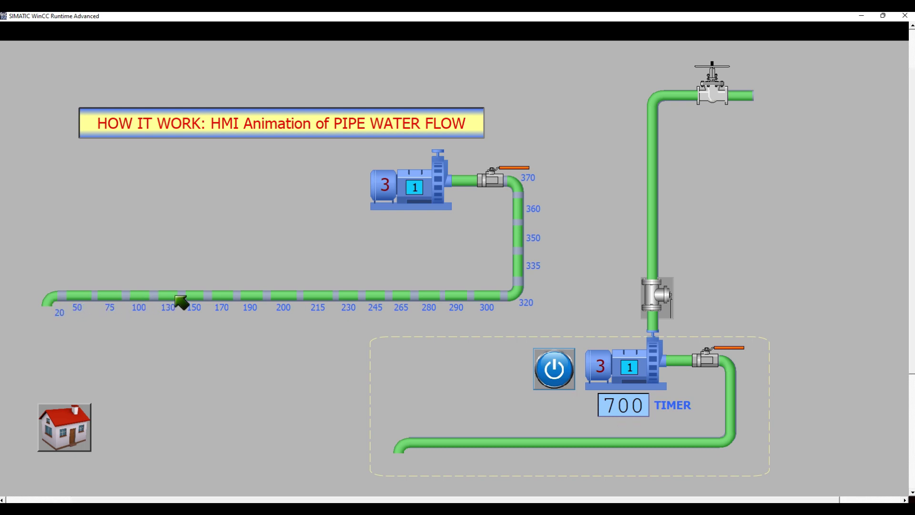
left_click(552, 369)
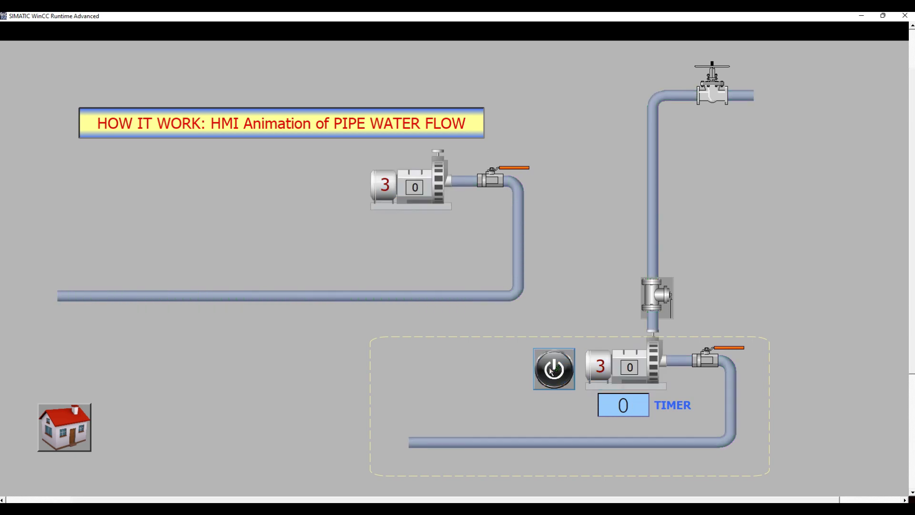
left_click(553, 370)
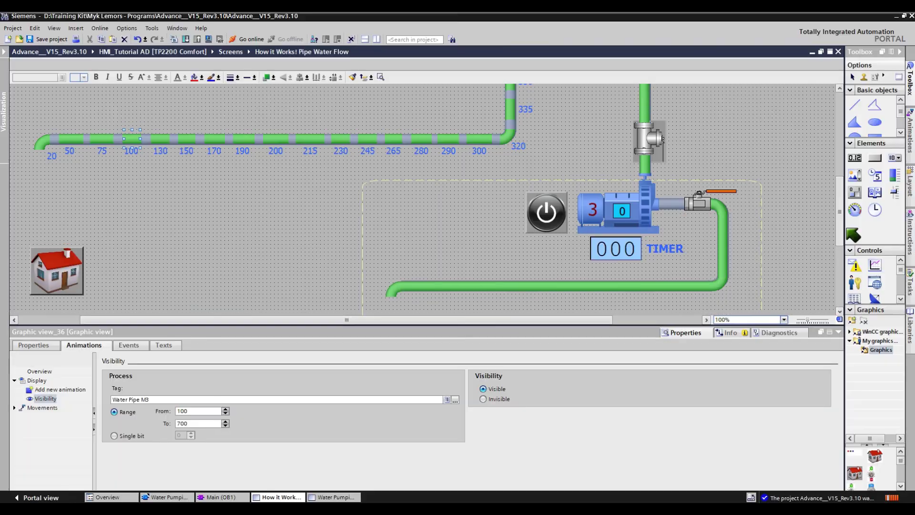
scroll(410, 229, "down", 2)
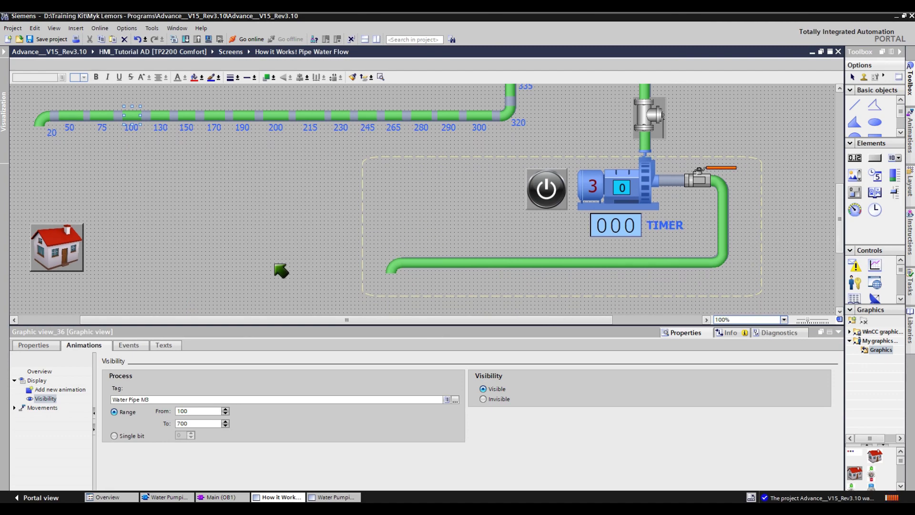
- Set the lower pipe segments' Water Pipe M3 visibility Range From to 130 and 150
left_click(131, 123)
left_click(132, 117)
left_click(452, 261)
double_click(198, 411)
type("130")
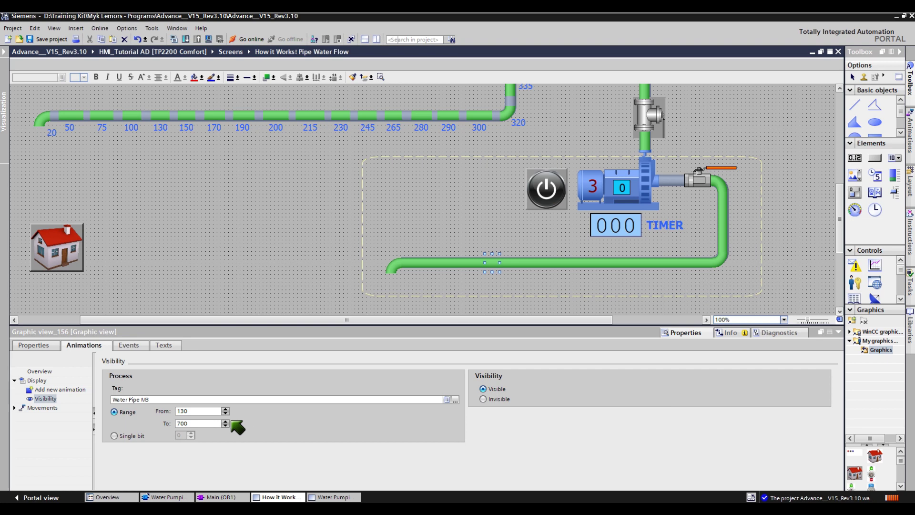
double_click(194, 412)
type("150")
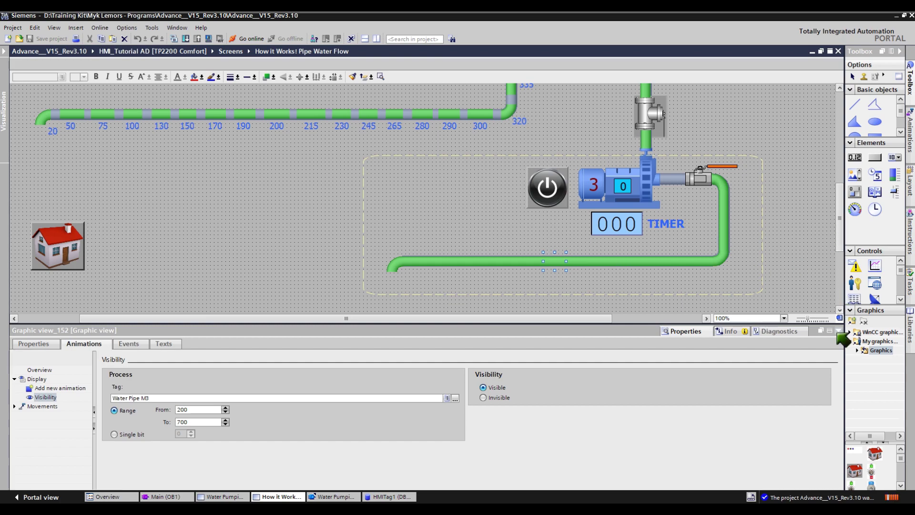
left_click(837, 331)
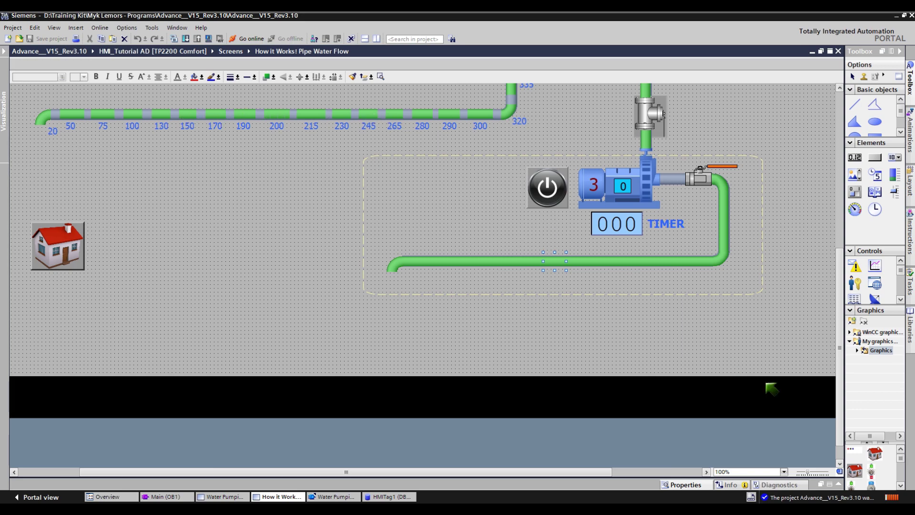
- Expand Toolbox graphics: WinCC graphics folder > Equipment > Automation [EMF] > Pipes
left_click(849, 332)
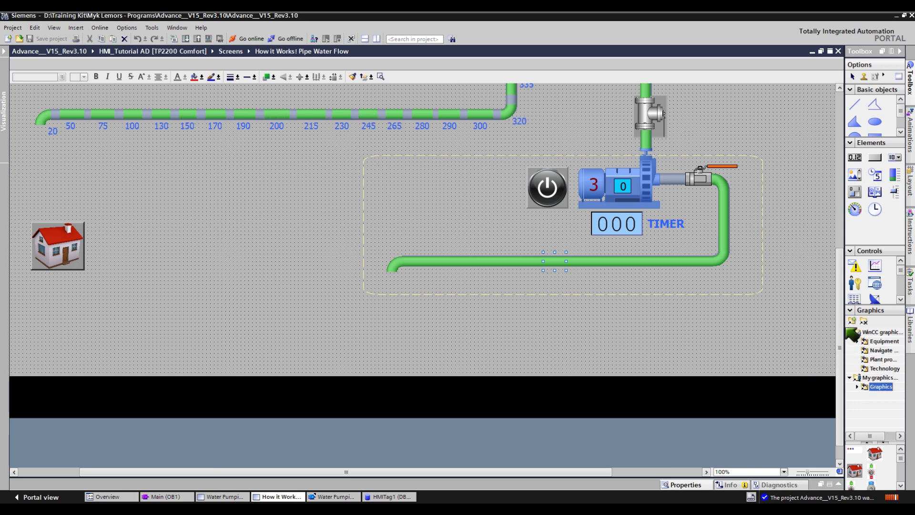
left_click_drag(843, 328, 781, 374)
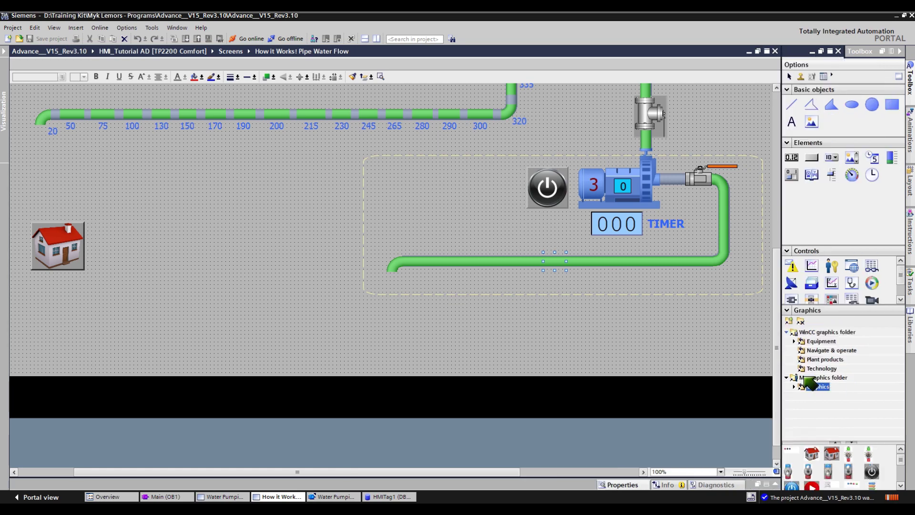
left_click(794, 340)
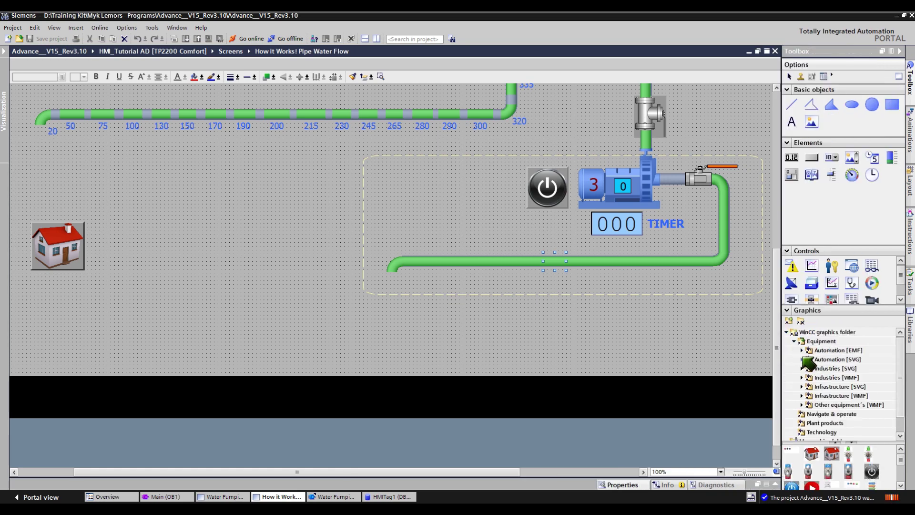
left_click(802, 350)
left_click(809, 403)
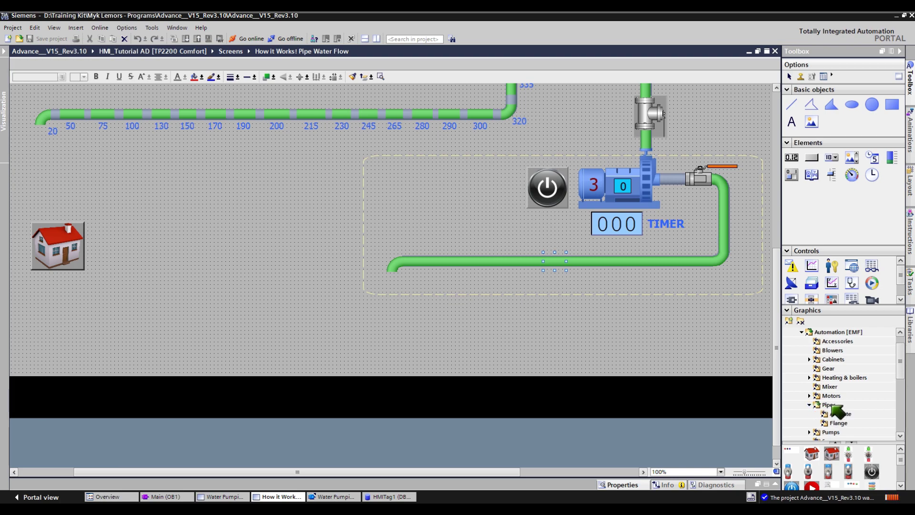
- Place a green pipe elbow above the house icon and resize it smaller
left_click(831, 405)
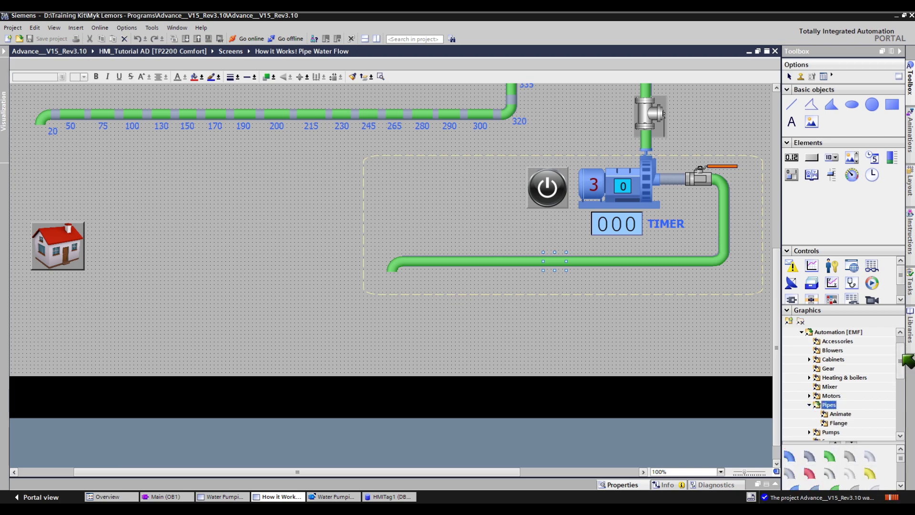
scroll(902, 361, "down", 4)
left_click_drag(867, 444, 871, 336)
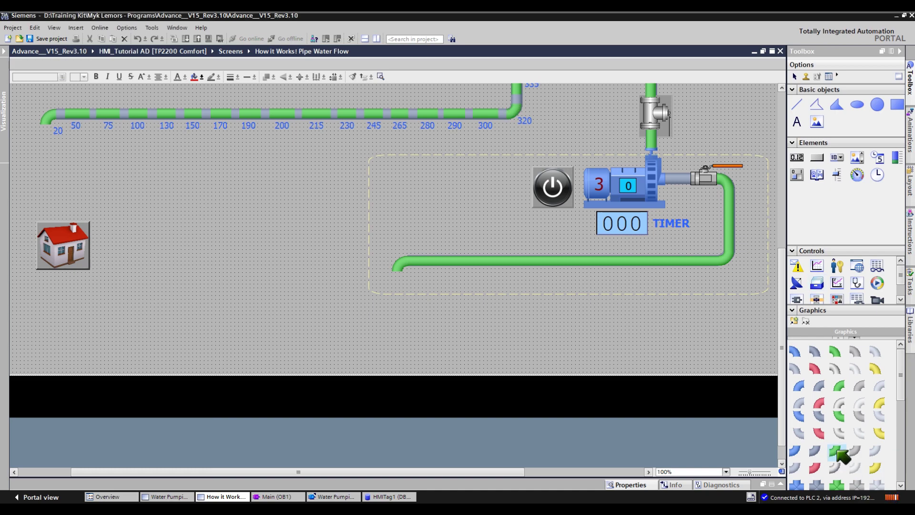
left_click_drag(832, 451, 165, 205)
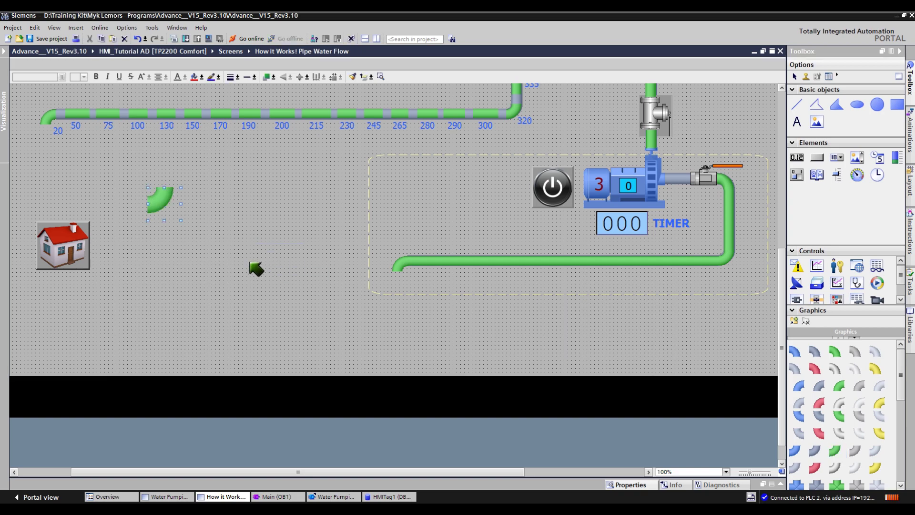
left_click_drag(181, 220, 168, 208)
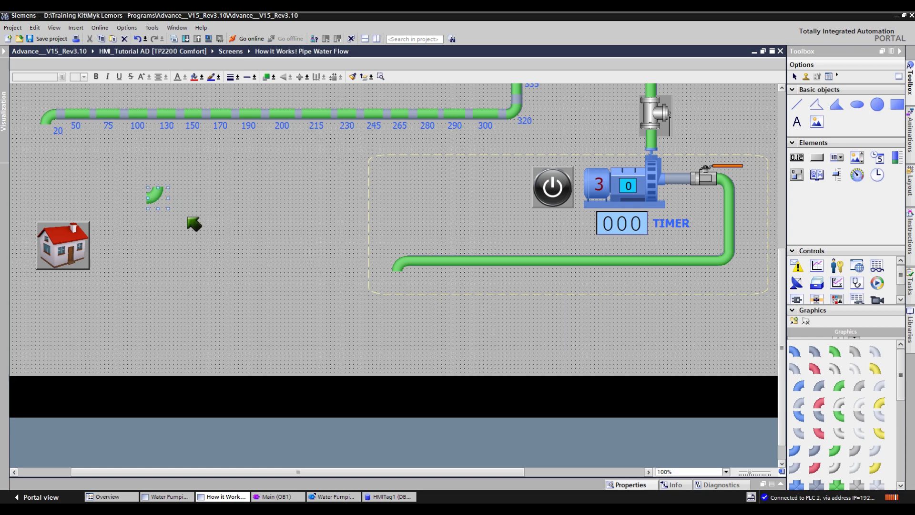
- Add a Visibility animation to the green elbow piece
left_click(627, 484)
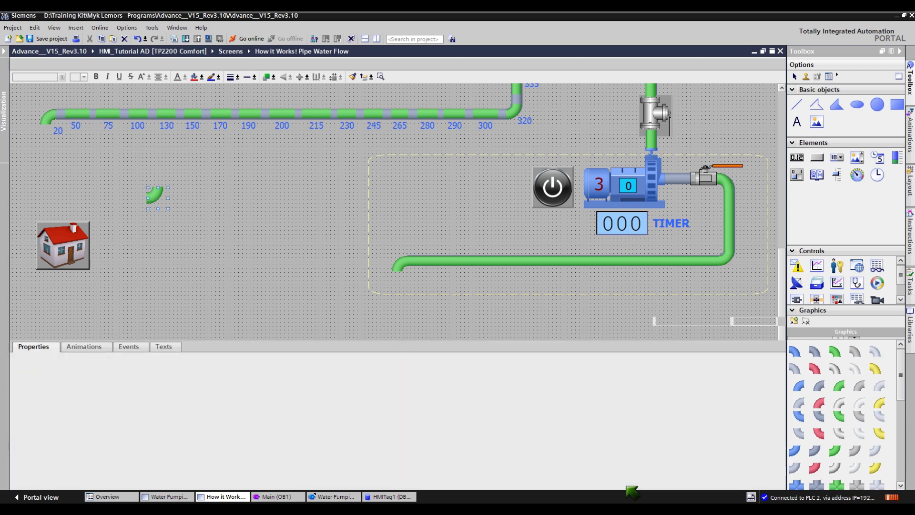
left_click(84, 347)
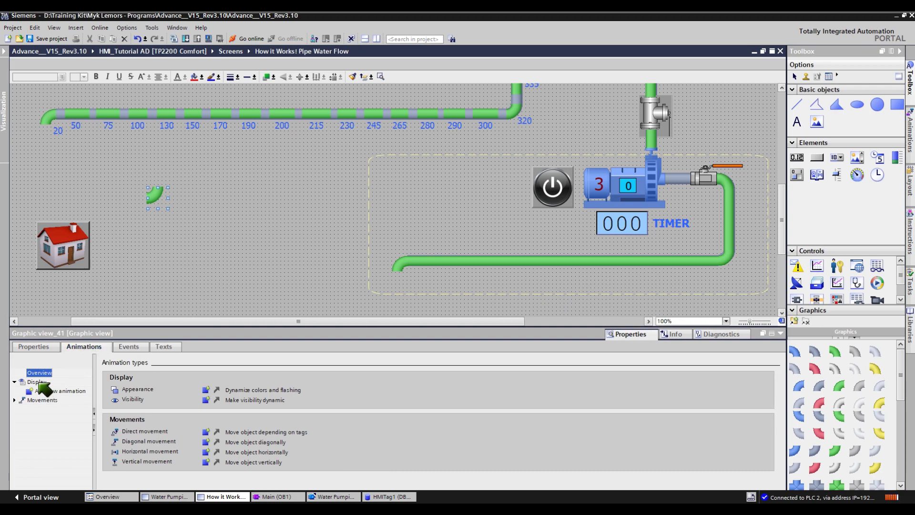
left_click(44, 390)
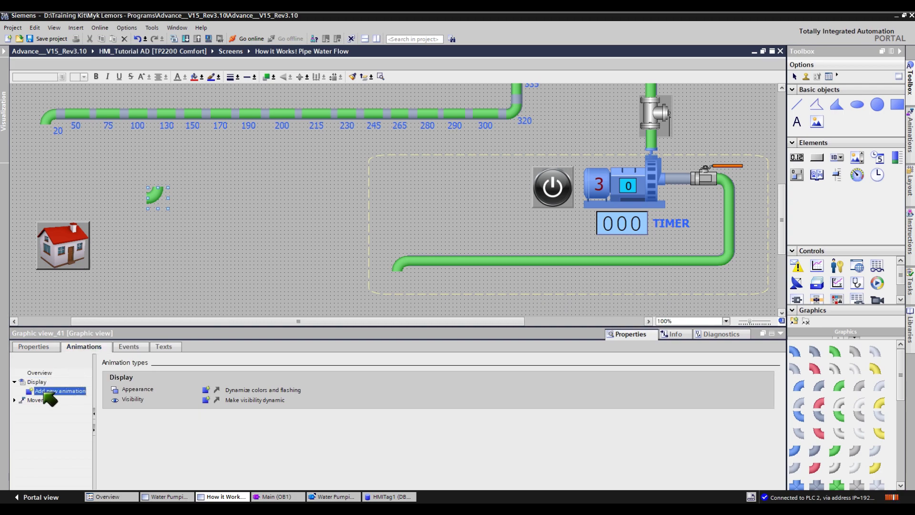
double_click(45, 391)
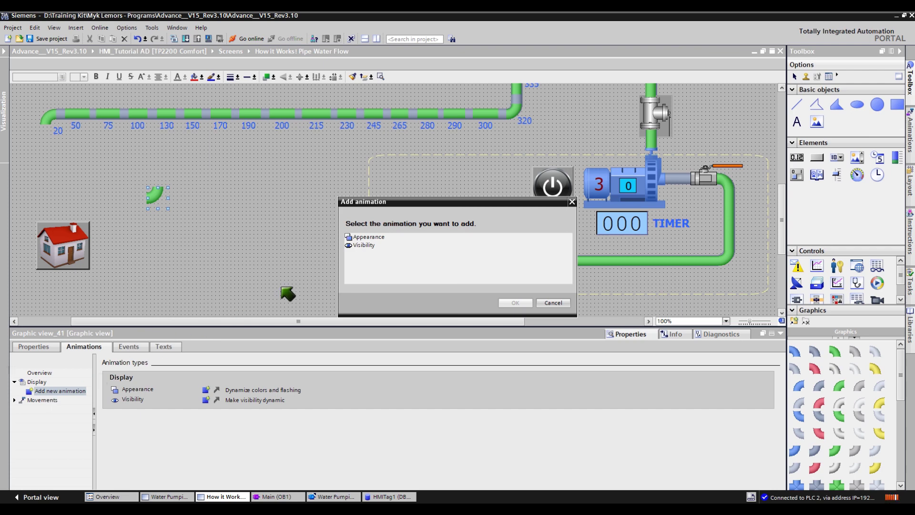
left_click(362, 245)
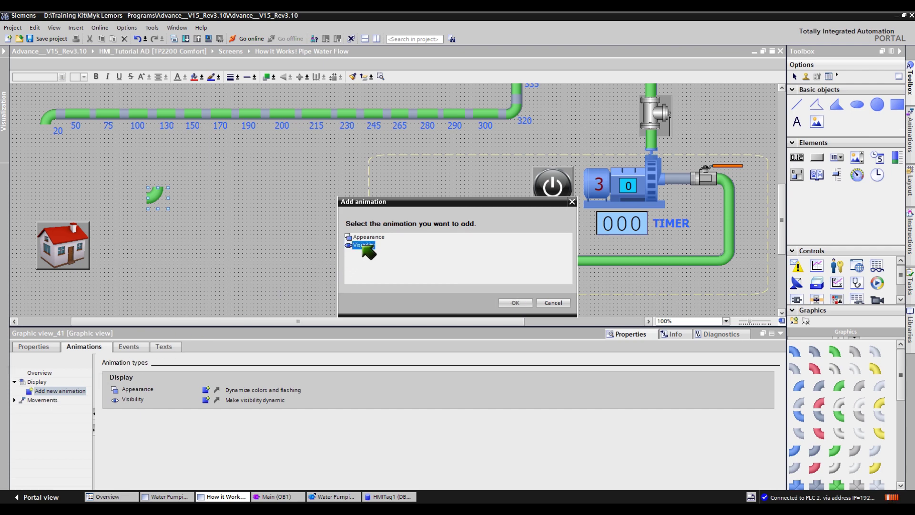
left_click(523, 305)
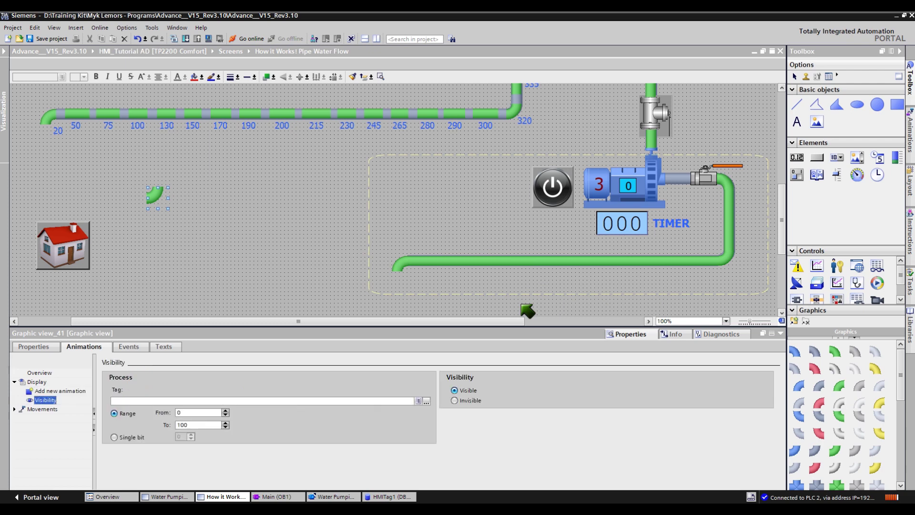
- Set the elbow's visibility tag to Water Pipe M3, copied from a straight segment, with range 320–700
left_click(142, 401)
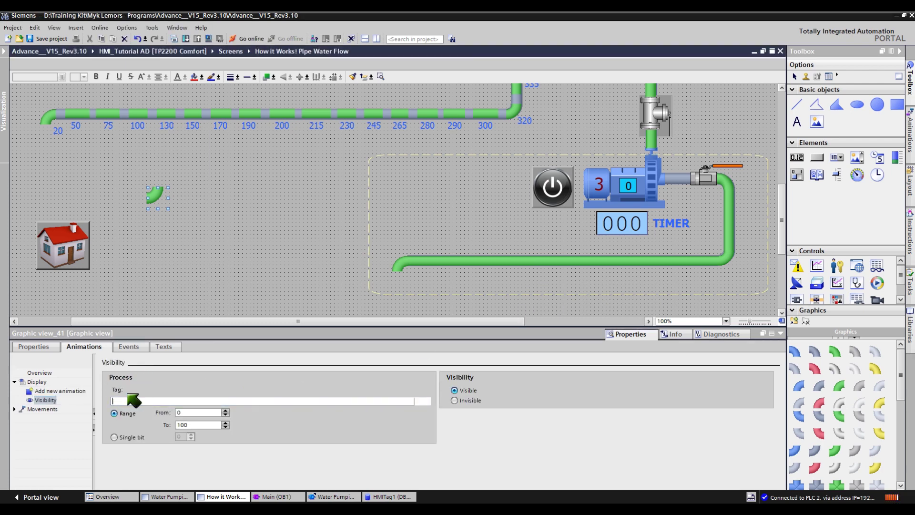
left_click(398, 113)
left_click_drag(398, 112, 138, 406)
left_click(150, 193)
right_click(134, 401)
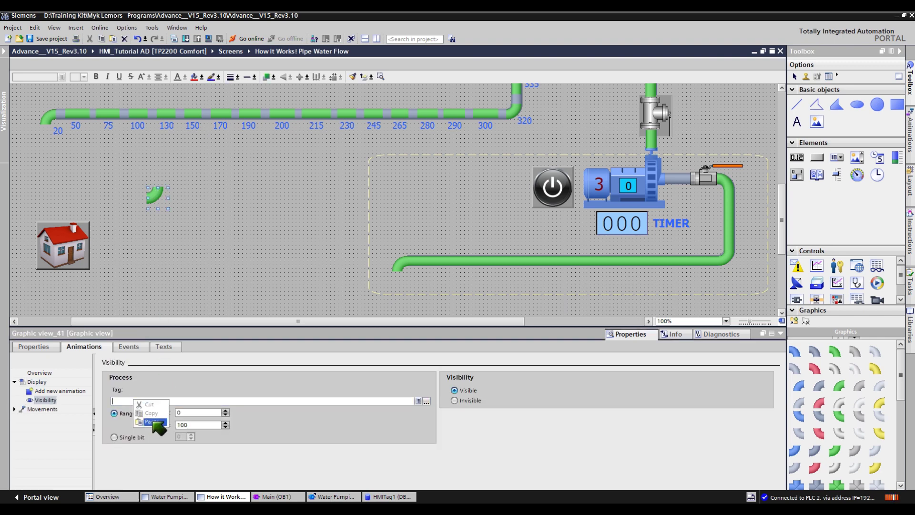
left_click(152, 422)
left_click(172, 413)
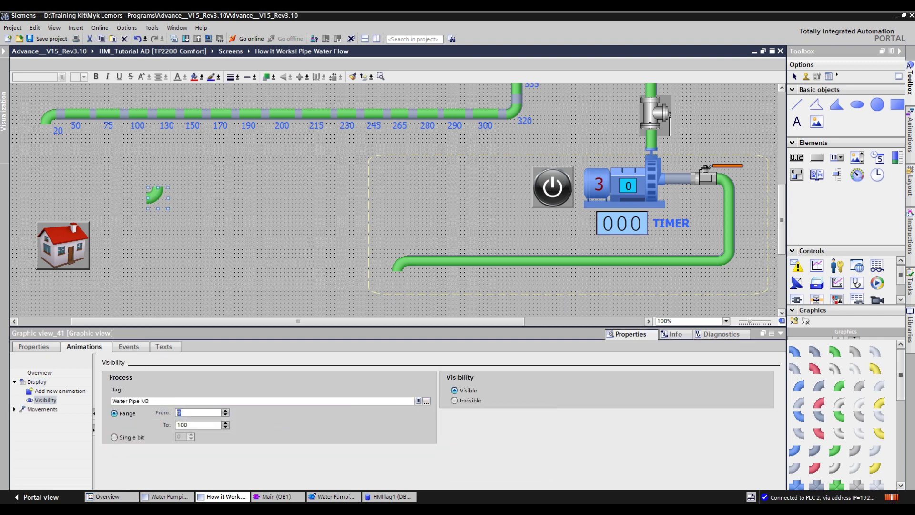
left_click_drag(197, 426, 176, 425)
type("32")
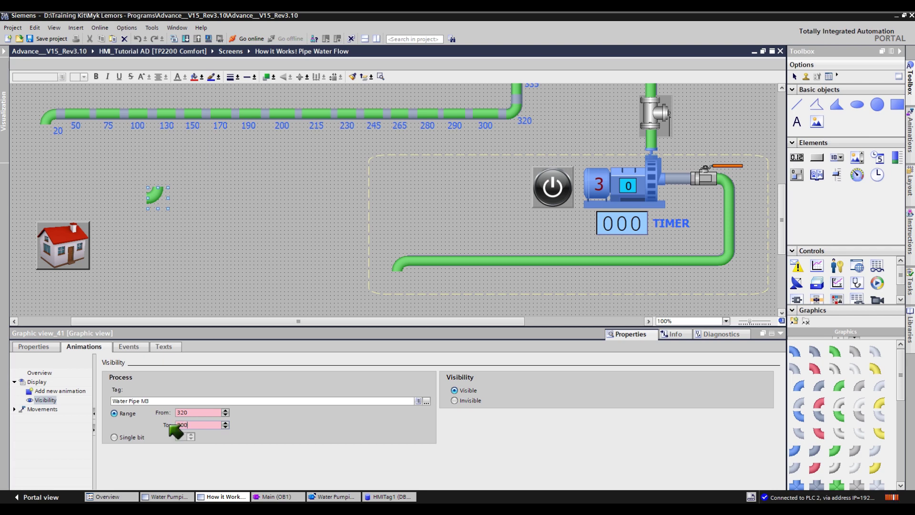
key("shift+Tab")
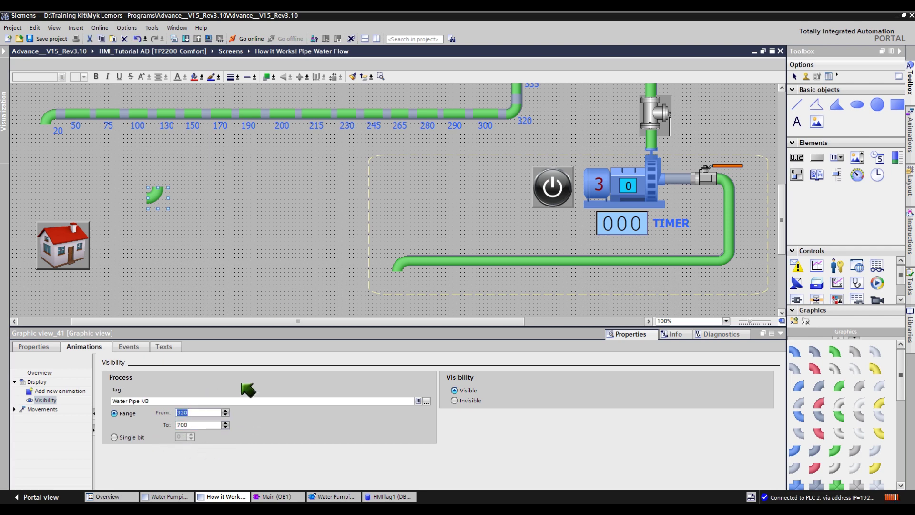
- Verify the elbow's 320–700 visibility settings, save the project, and start the runtime simulation
left_click_drag(113, 402, 161, 402)
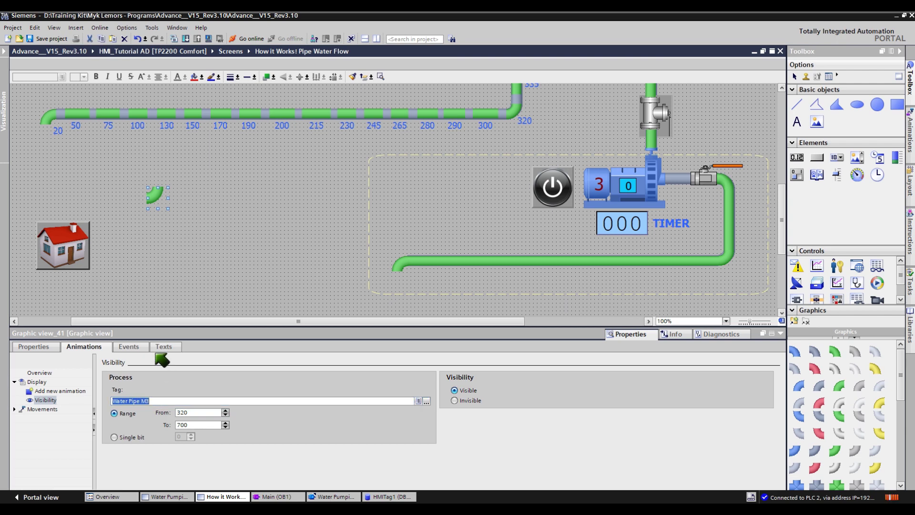
left_click(188, 236)
left_click(155, 194)
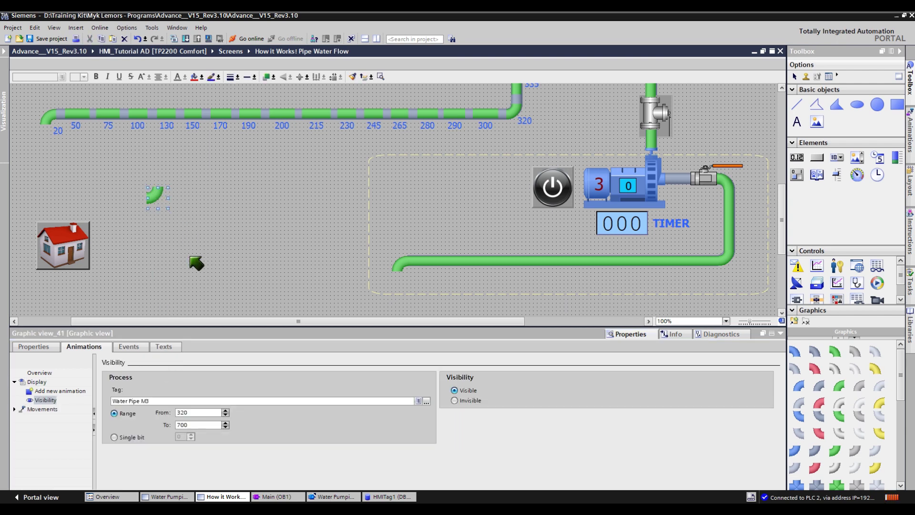
left_click(193, 413)
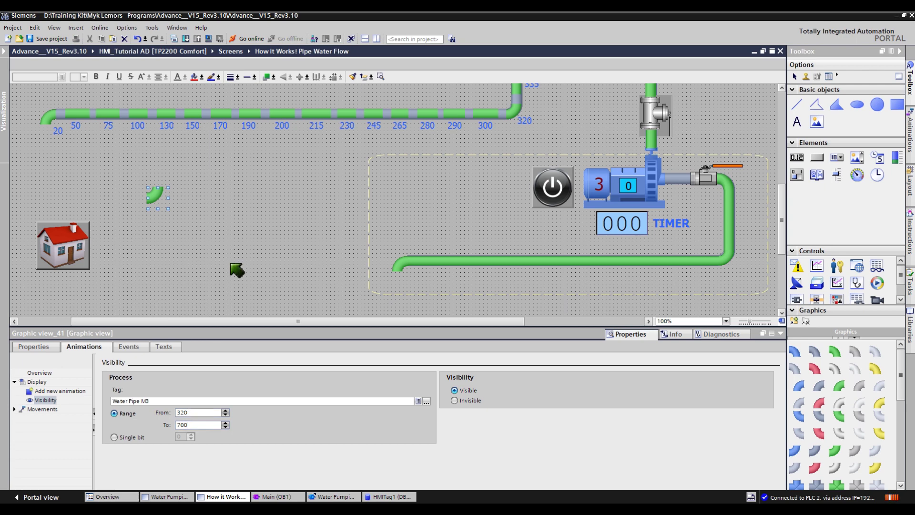
left_click(237, 270)
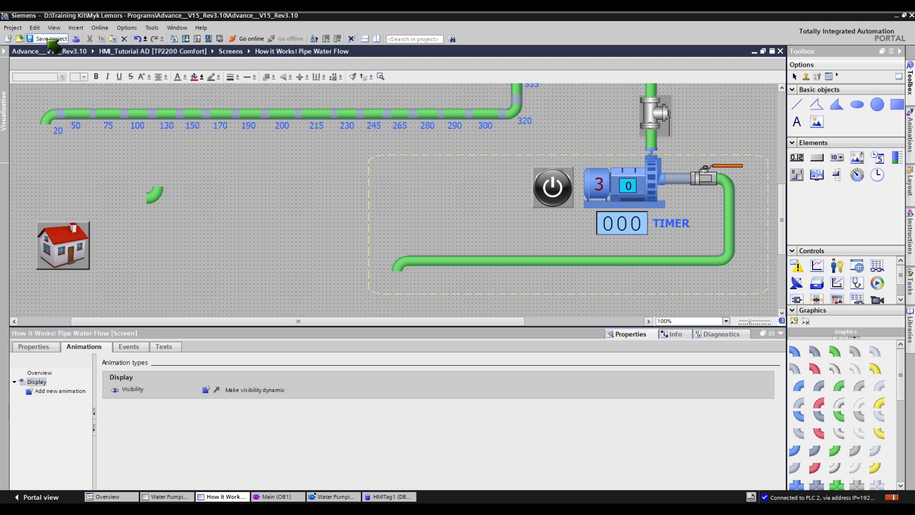
left_click(49, 40)
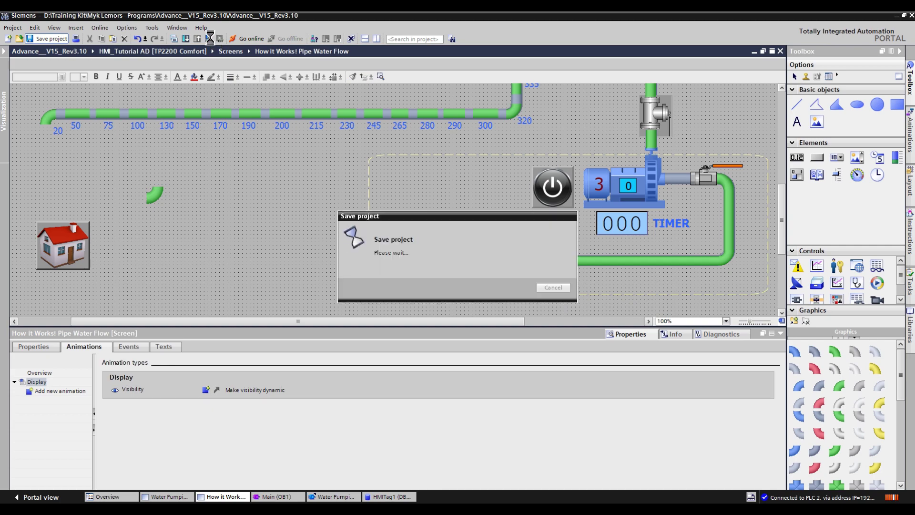
left_click(210, 38)
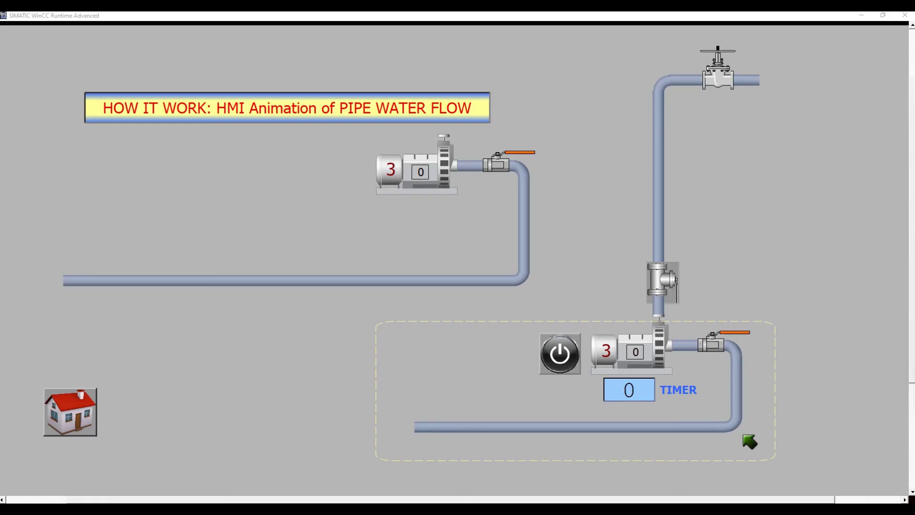
- Switch the pumps on and off with the HMI power button, then restore down the runtime window
left_click(555, 348)
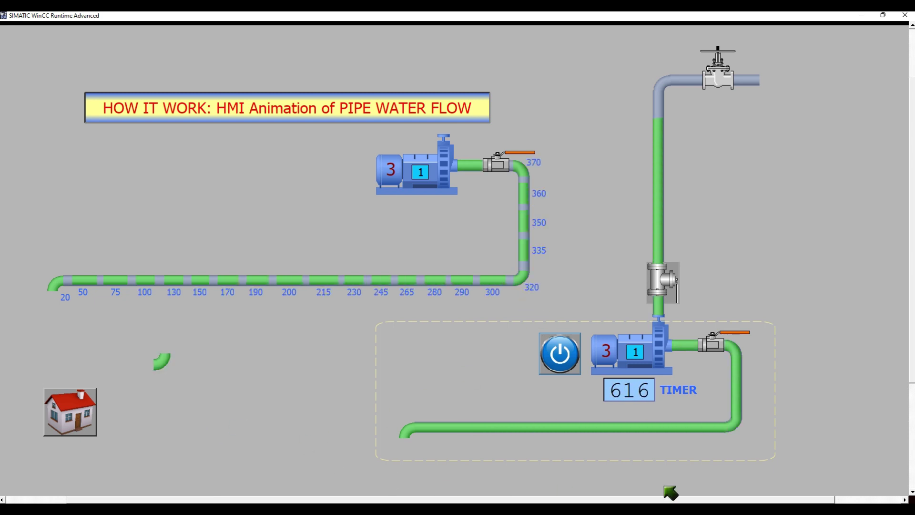
scroll(563, 305, "down", 2)
left_click(562, 307)
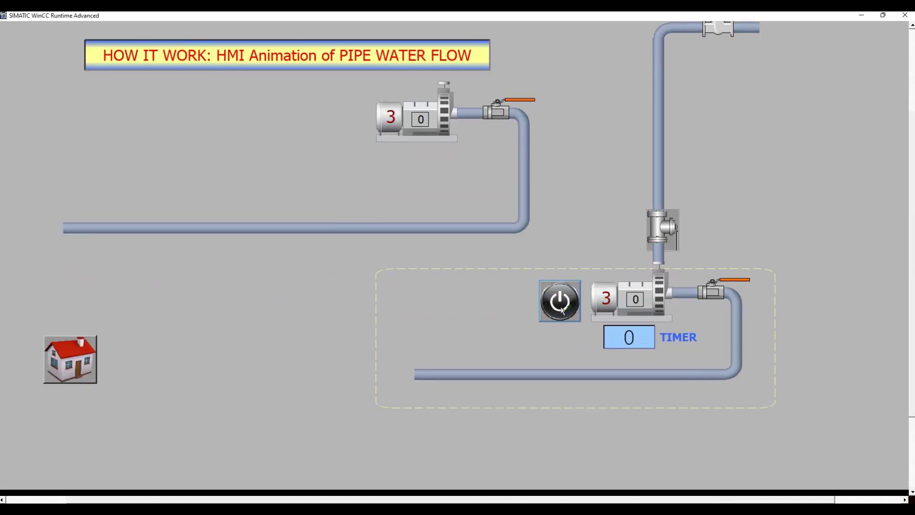
left_click(882, 15)
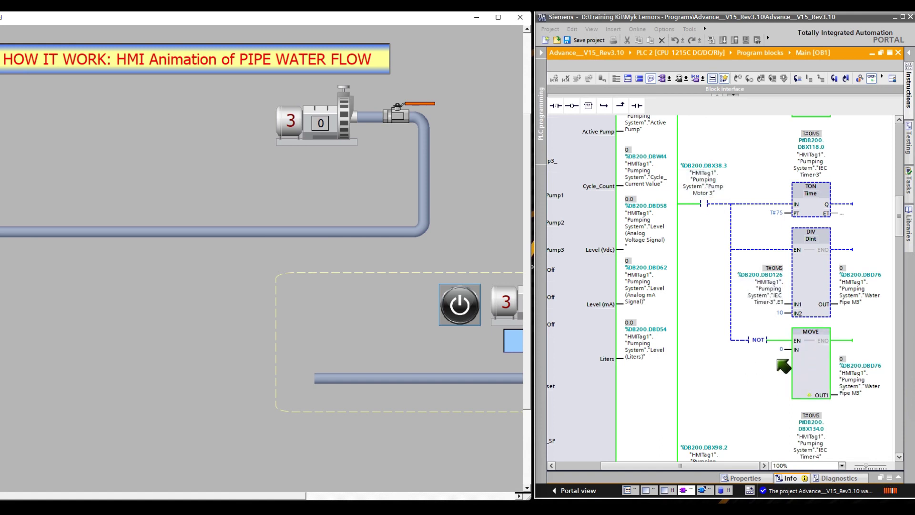
- Start and stop pump 3 from the HMI while watching Water Pipe M3 in OB1, then return to TIA Portal
left_click(459, 311)
left_click(460, 310)
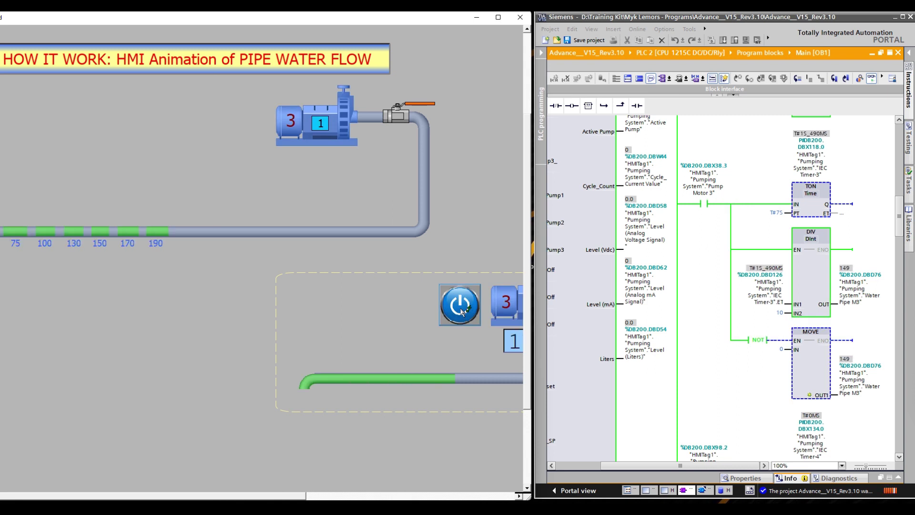
left_click(461, 311)
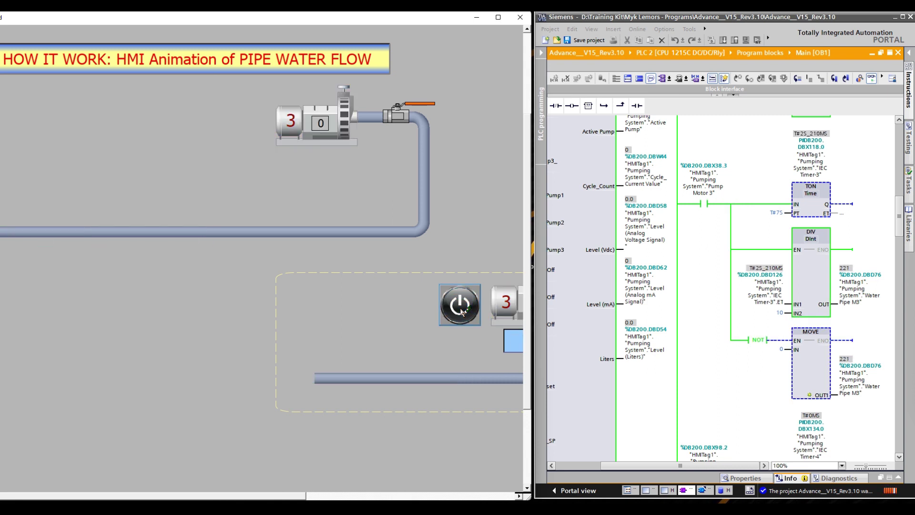
left_click(757, 340)
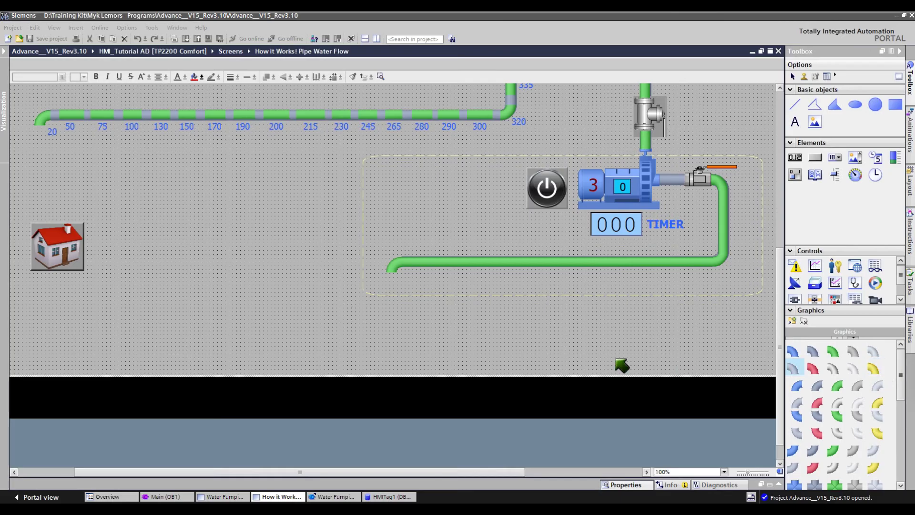
- Inspect the small pipe segment's Visibility animation tag, Water Pipe M3 with range 50–700
left_click(74, 114)
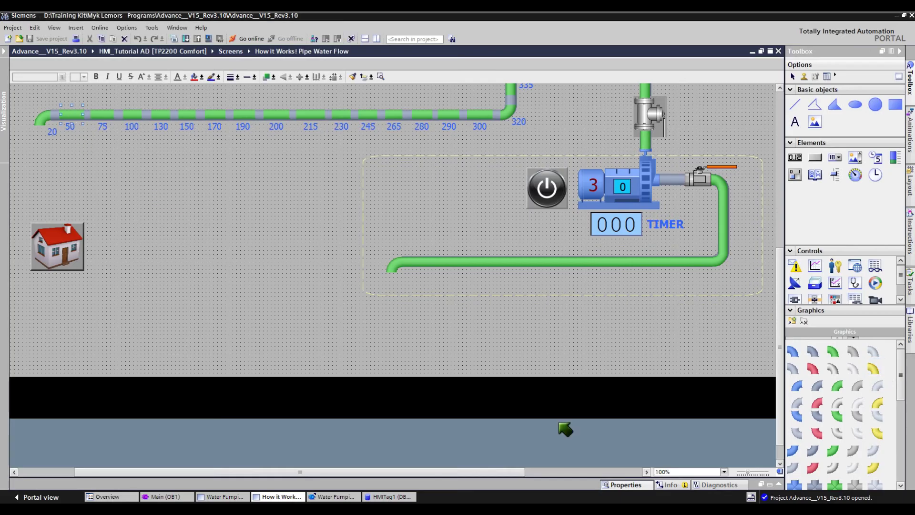
left_click(625, 484)
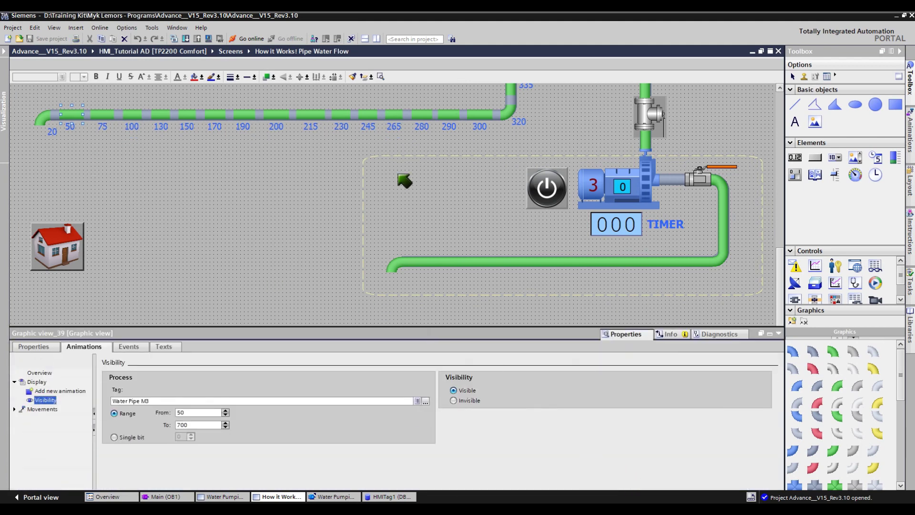
left_click(142, 399)
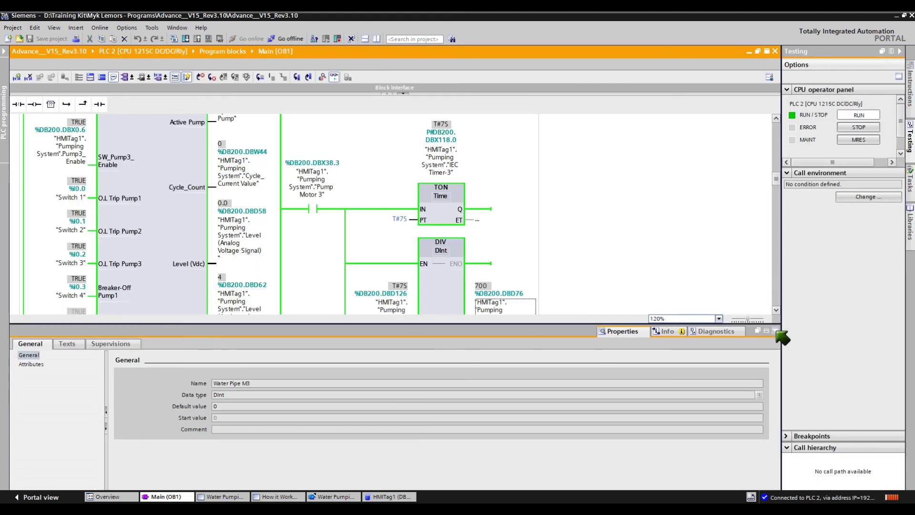
- Locate the DIV and MOVE outputs writing Water Pipe M3 in Main [OB1], then reveal the HMITag1 table
left_click(780, 329)
scroll(777, 250, "down", 1)
scroll(781, 255, "down", 1)
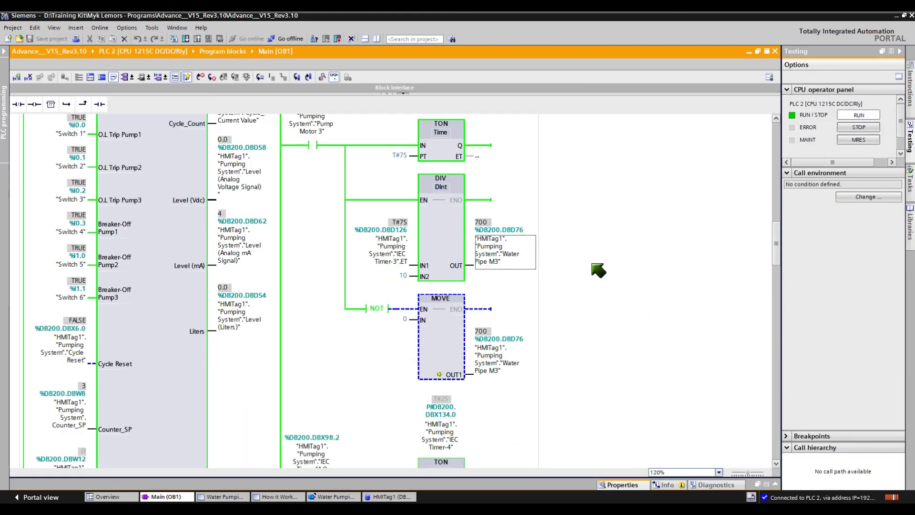
left_click(496, 261)
left_click(488, 364)
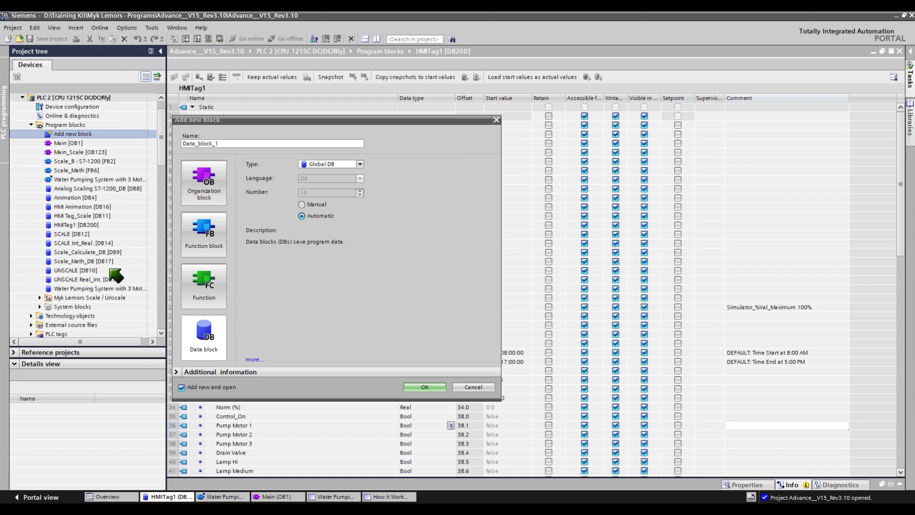
left_click_drag(290, 120, 784, 168)
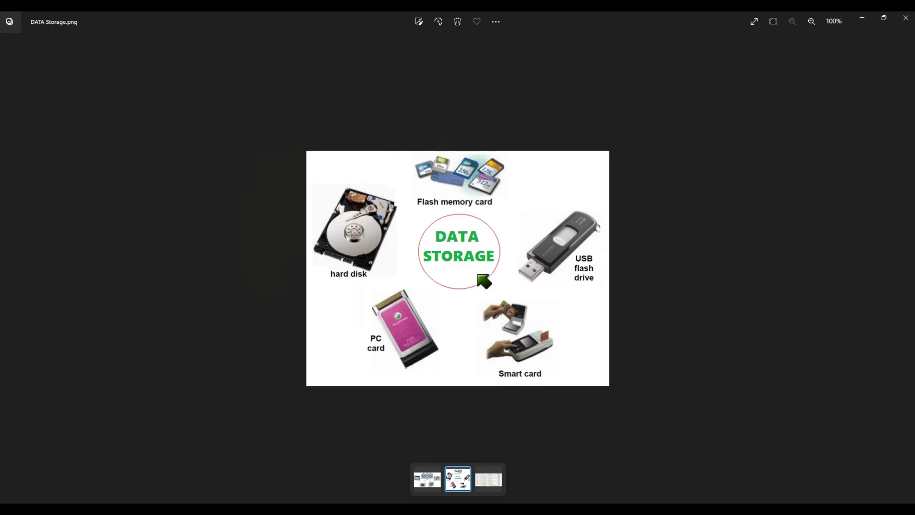
- Page through the data types table (zoomed), DB address and global data block images, then return to WinCC Runtime
key("Right")
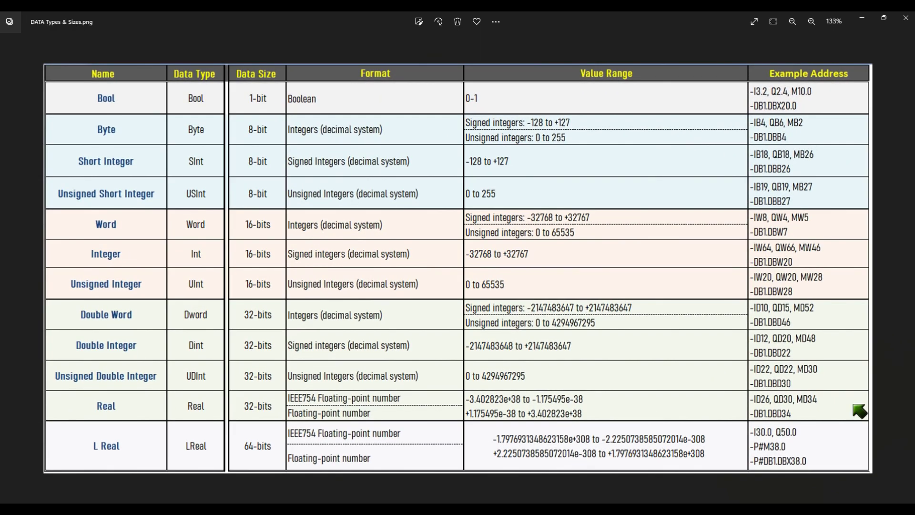
key("ctrl+plus")
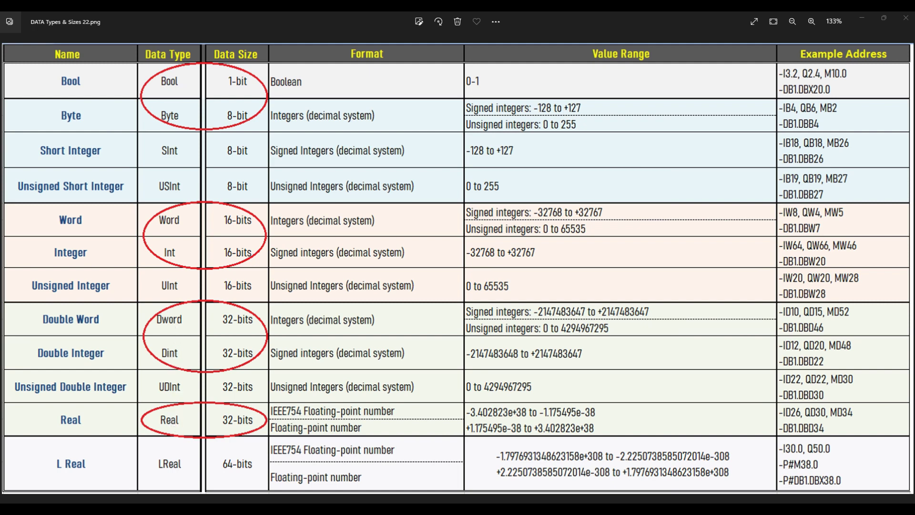
key("Right")
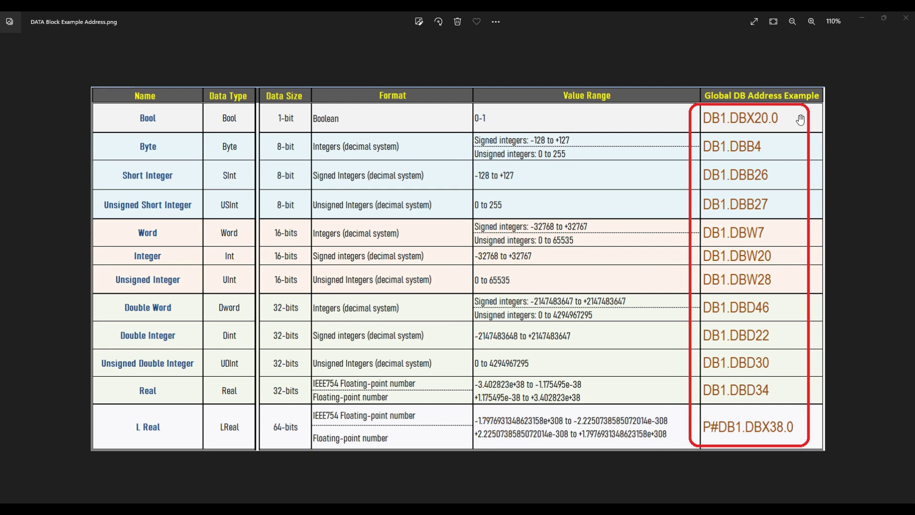
key("Right")
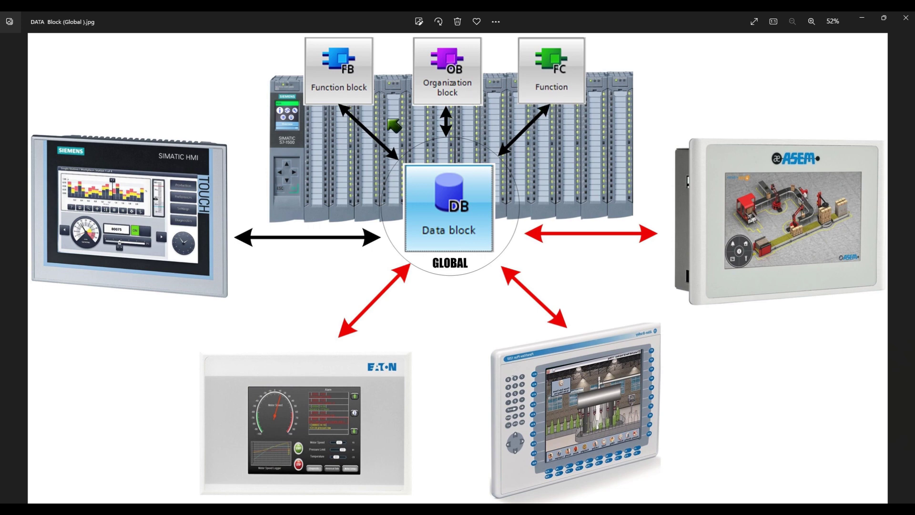
key("alt+Tab")
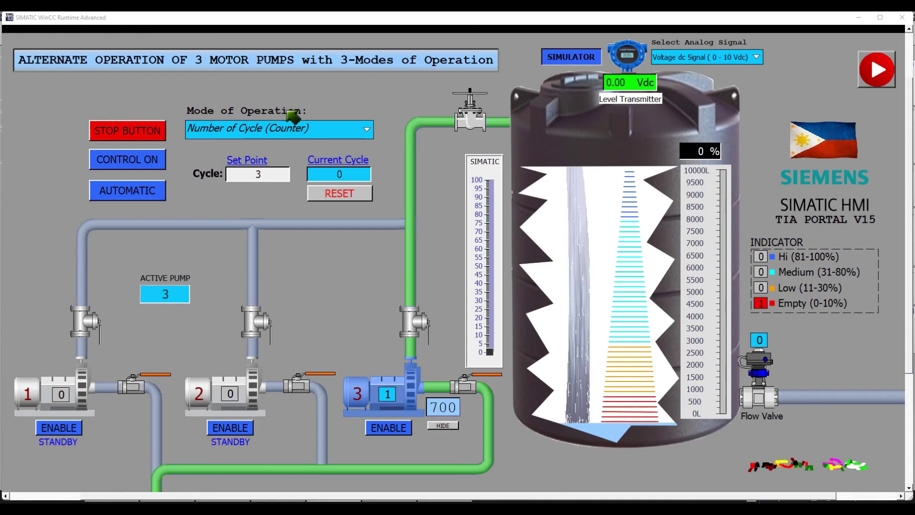
- Scroll through the tag list of the HMITag1 [DB200] data block in TIA Portal
key("alt+Tab")
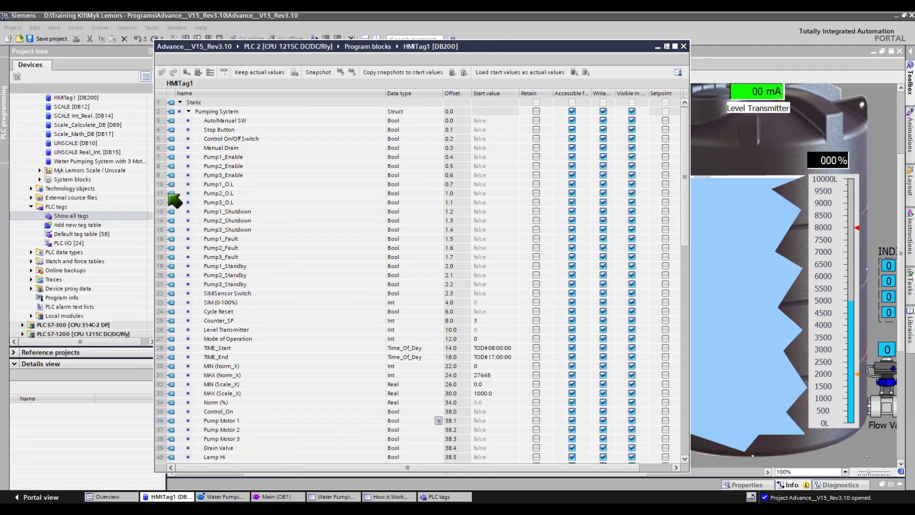
scroll(691, 164, "down", 1)
left_click_drag(691, 165, 695, 240)
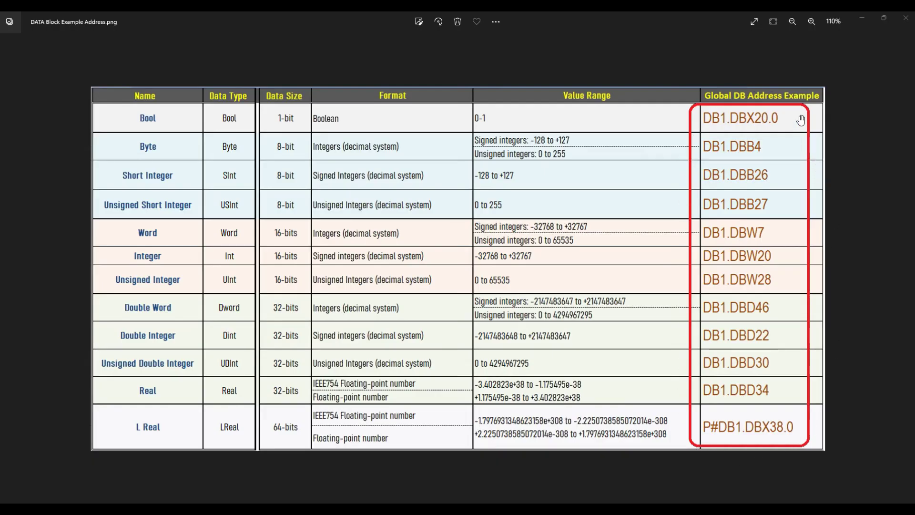
- Show the DATA Block (Global) address example image in Photos
key("Left")
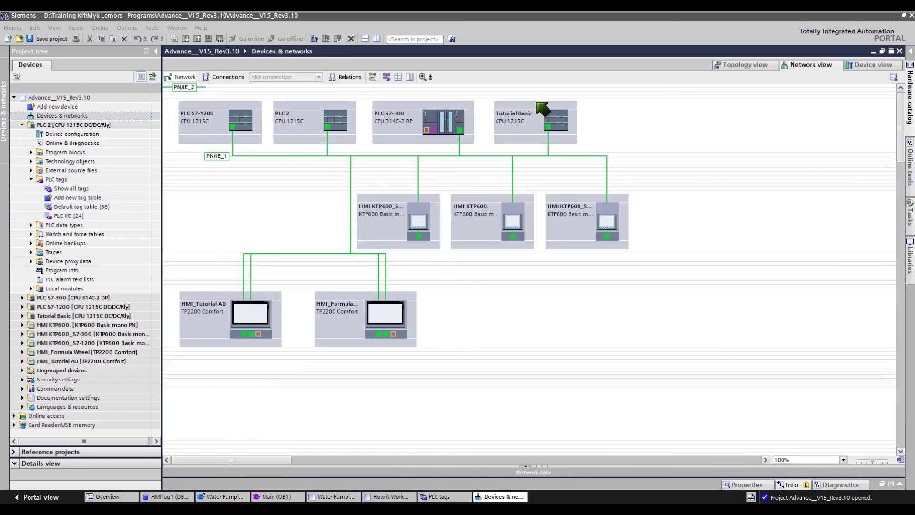
- In HMITag1 [DB200], select the Water Pipe M1, M2 and M3 rows
left_click(210, 196)
left_click(167, 496)
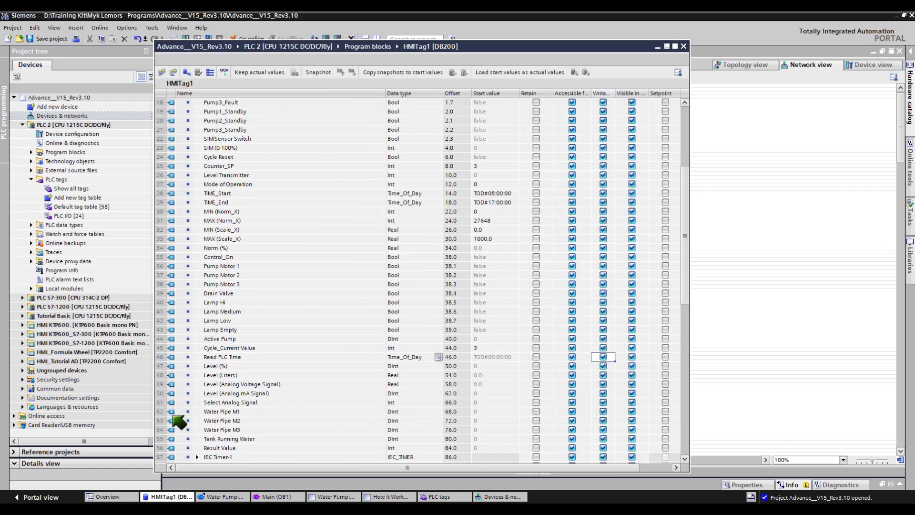
left_click_drag(160, 412, 186, 431)
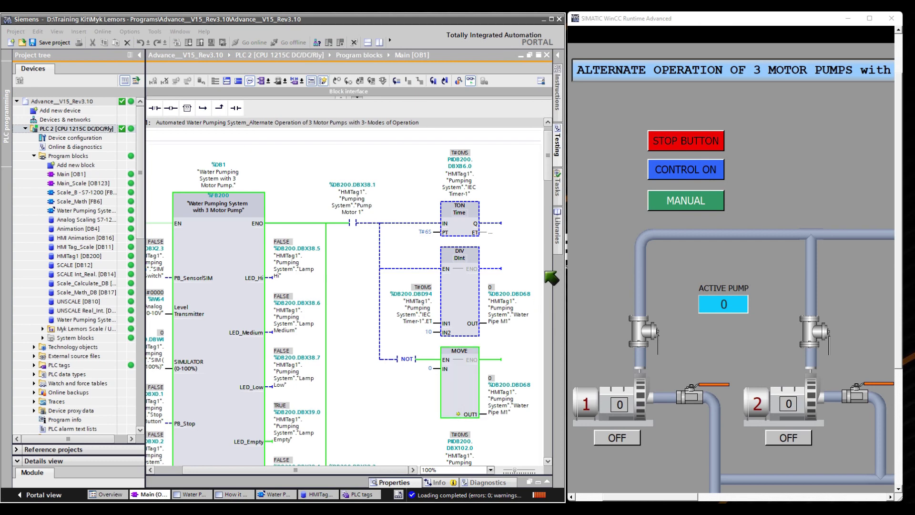
- Switch on pumps 1, 2 and 3 in WinCC Runtime, watching Water Pipe M1–M3 in the OB1 ladder
left_click(618, 439)
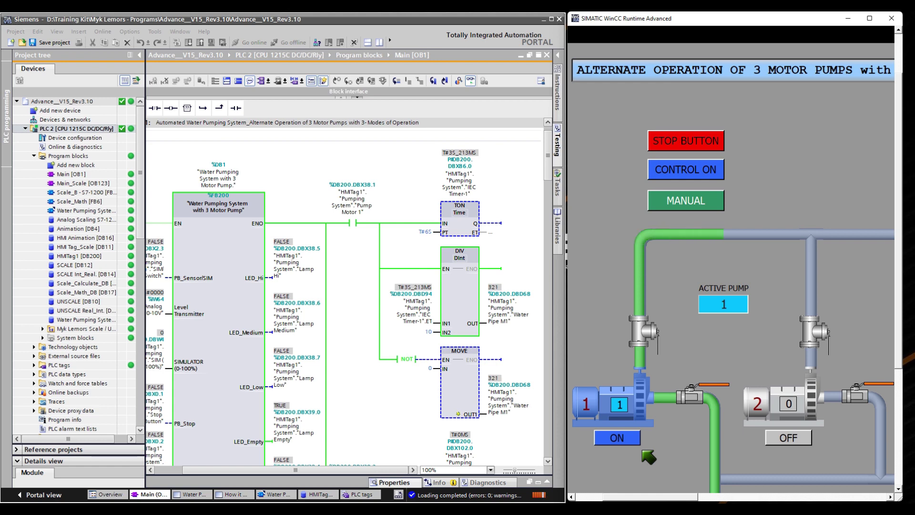
left_click_drag(548, 158, 552, 200)
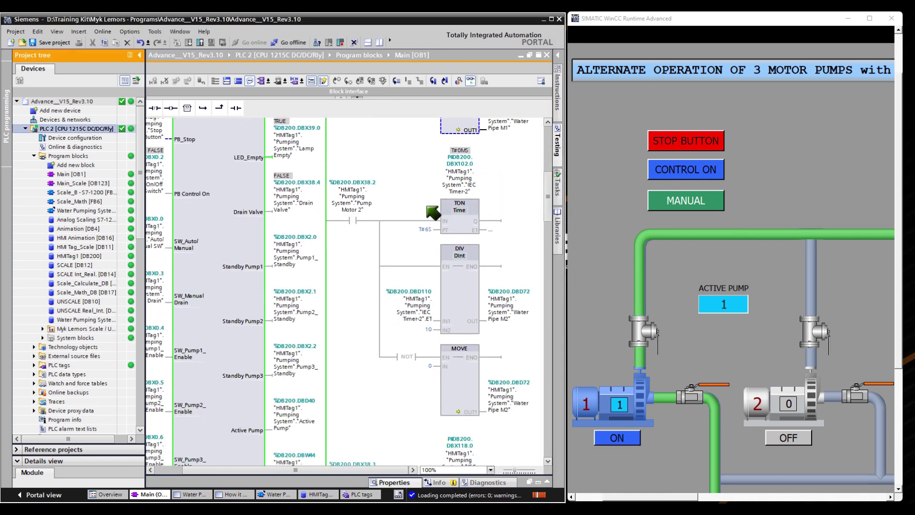
left_click_drag(641, 499, 677, 498)
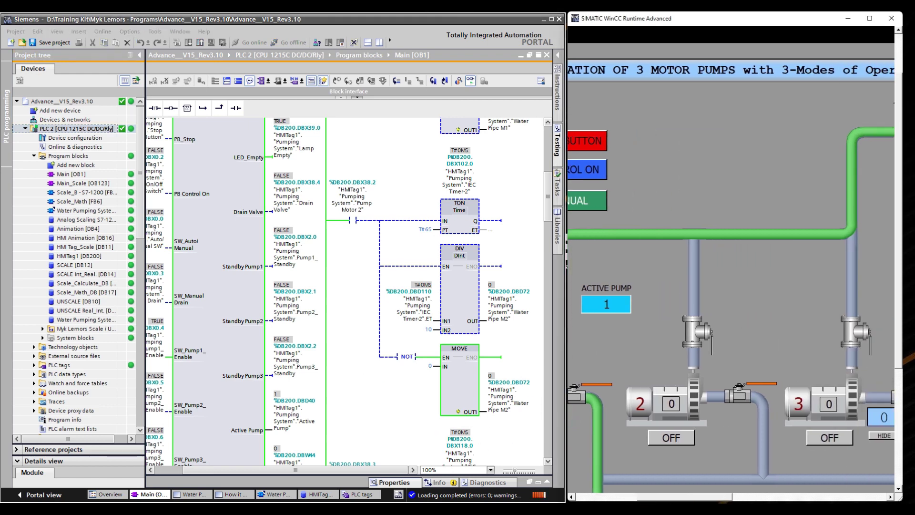
left_click(676, 442)
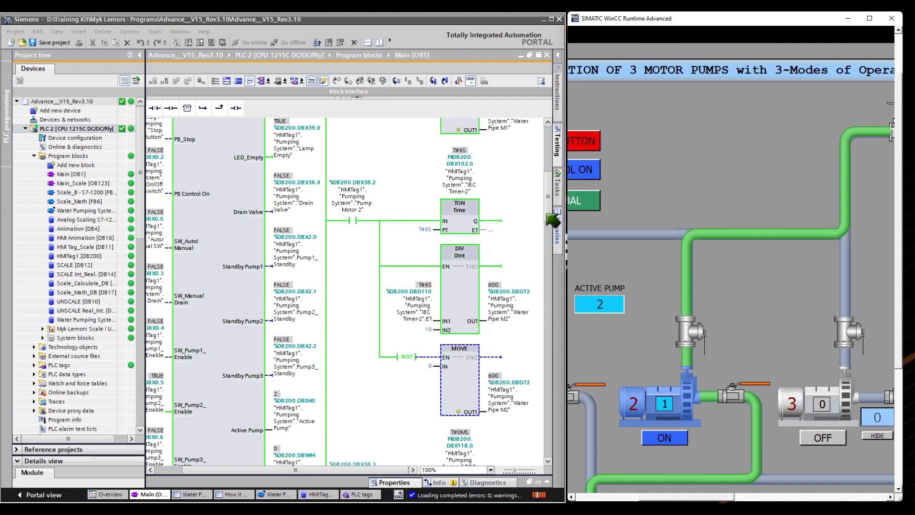
left_click_drag(548, 194, 549, 232)
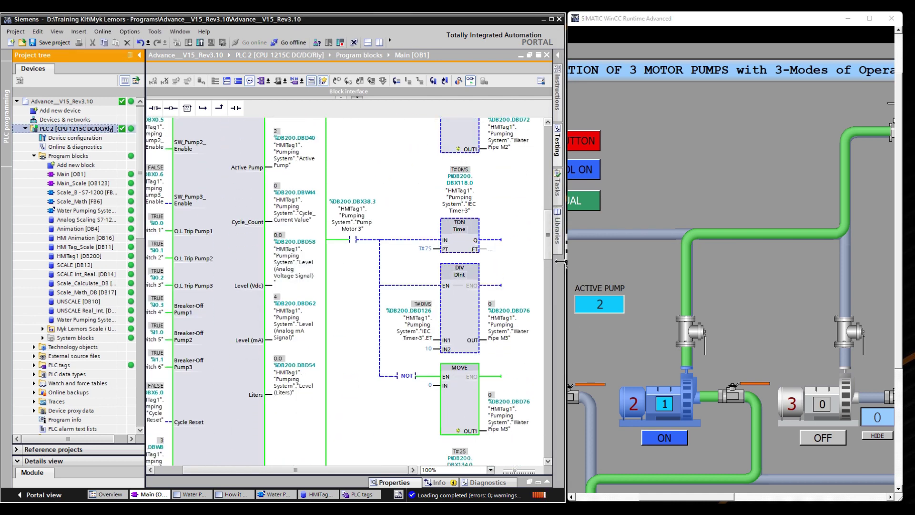
left_click_drag(687, 499, 722, 499)
left_click(702, 439)
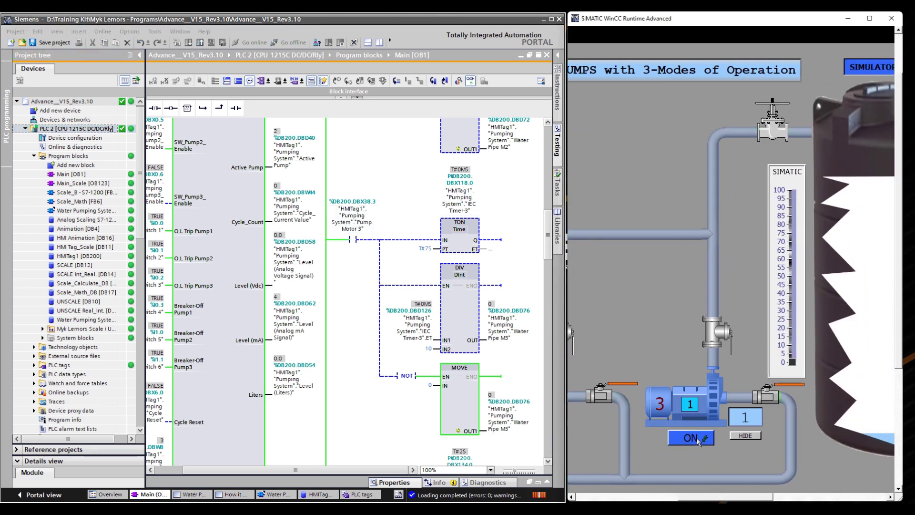